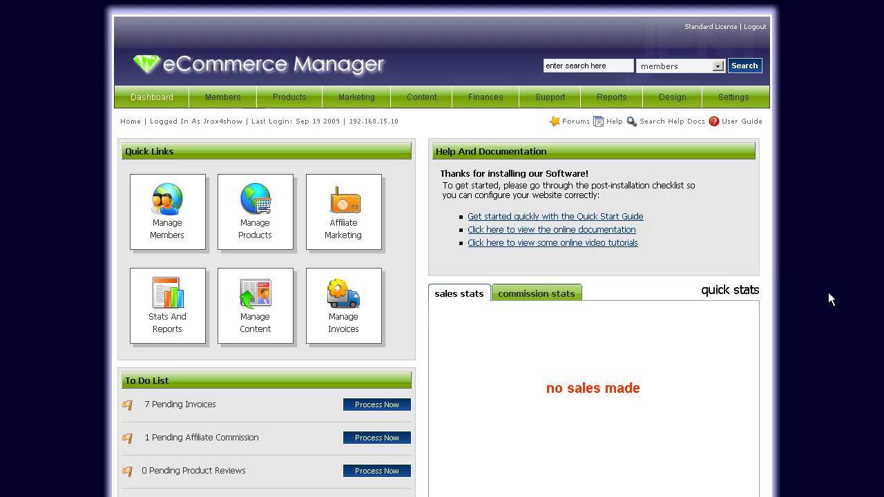
Go to Marketing > Mailing Lists to list the default, affiliates, customers, second and test lists.
{"action": "mouse_move", "coordinate": [357, 102]}
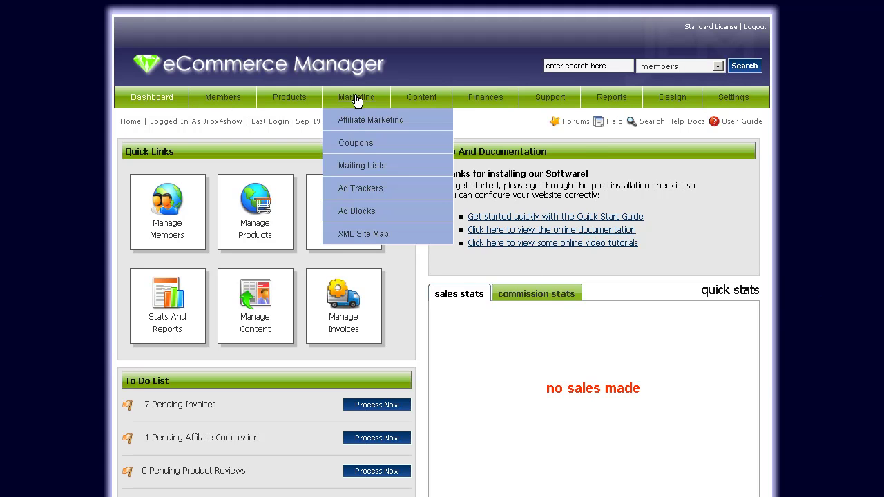
{"action": "left_click", "coordinate": [347, 172]}
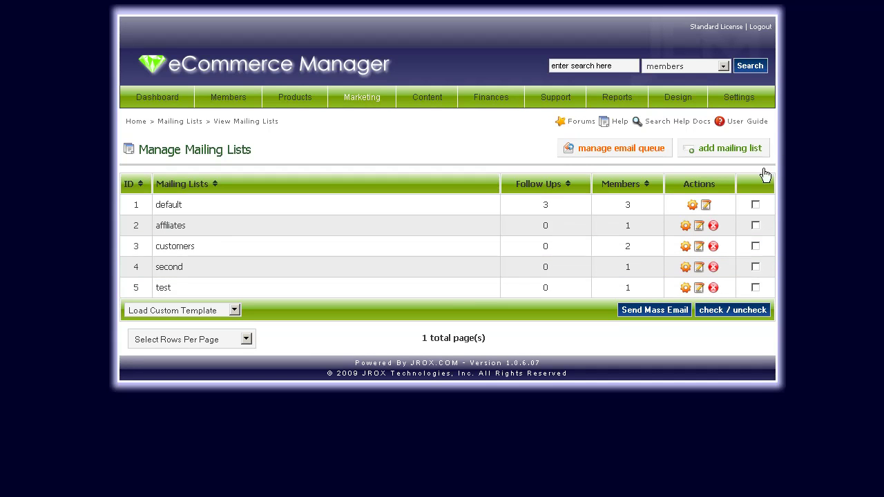
Add a mailing list named 'test 2', which appears as list ID 6 with 0 members.
{"action": "left_click", "coordinate": [726, 151]}
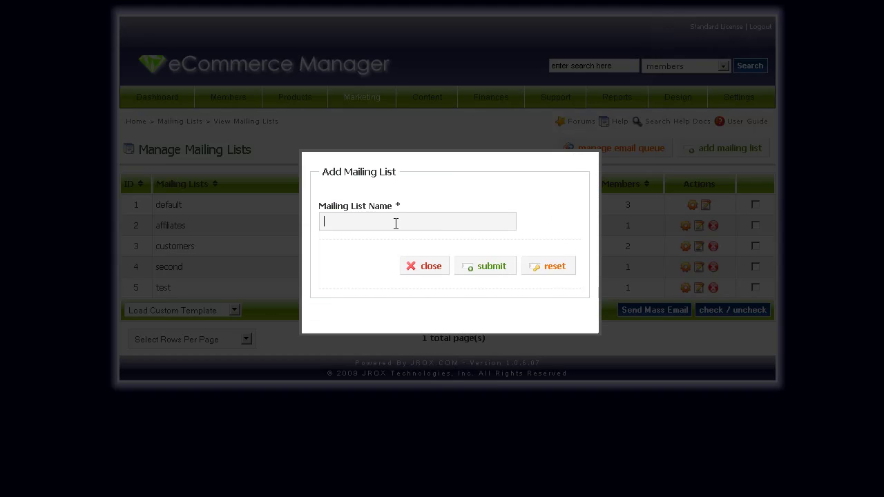
{"action": "type", "text": "test 2"}
{"action": "left_click", "coordinate": [476, 265]}
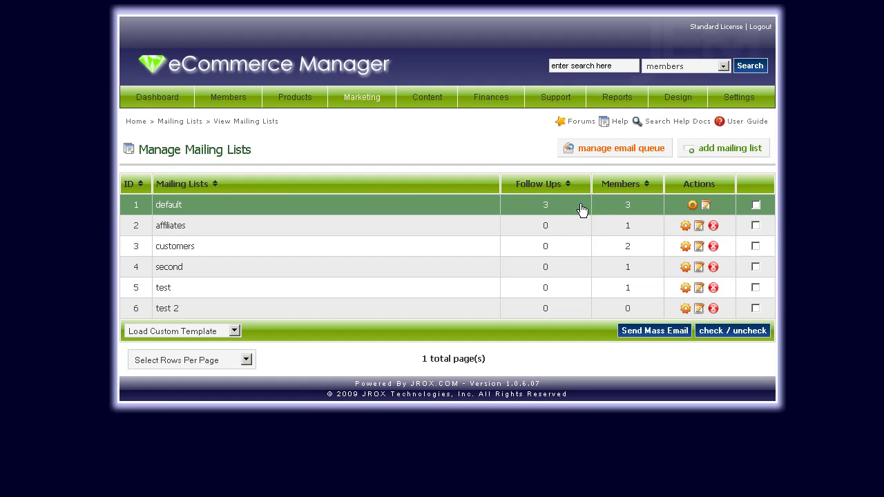
Open the default list's three members and look at one member's Sequence options without changing them.
{"action": "left_click", "coordinate": [628, 207]}
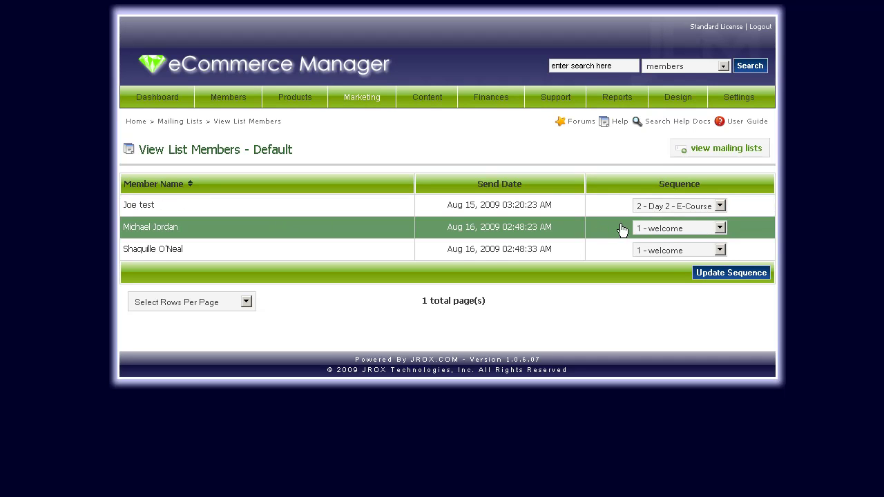
{"action": "left_click", "coordinate": [711, 207]}
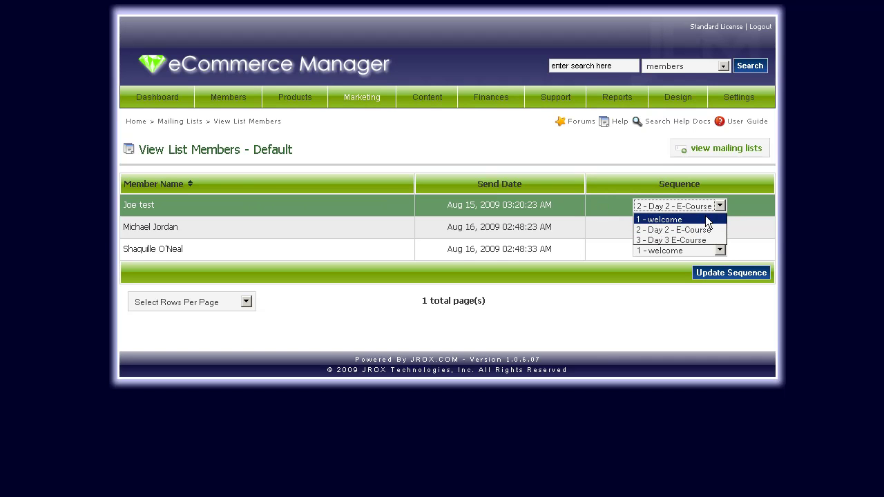
{"action": "left_click", "coordinate": [815, 217]}
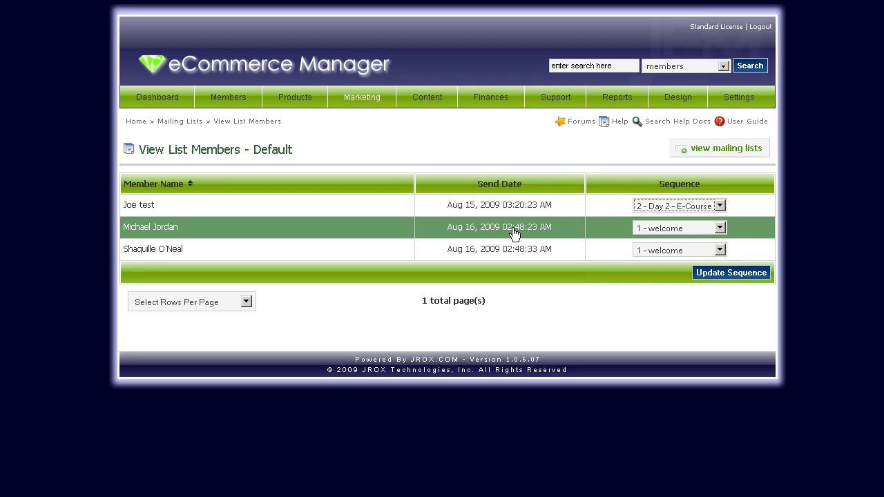
Open the default list's follow-ups: welcome, Day 2 - E-Course and Day 3 E-Course.
{"action": "mouse_move", "coordinate": [361, 99]}
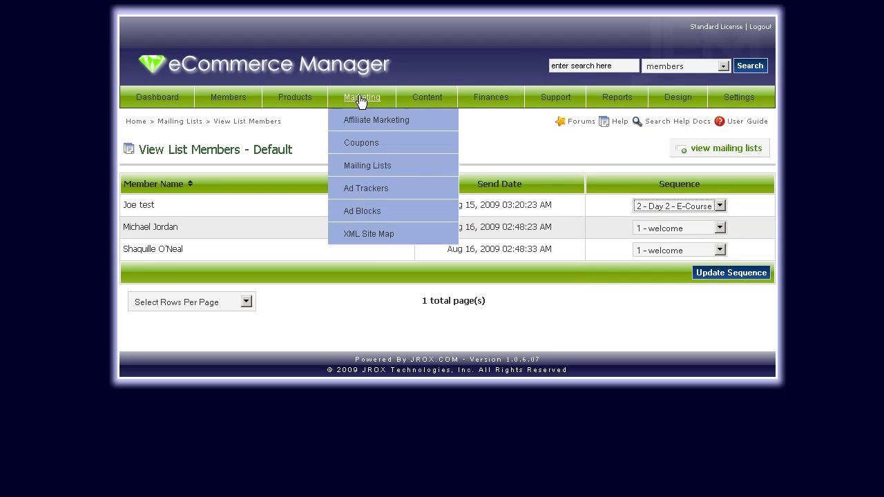
{"action": "left_click", "coordinate": [375, 168]}
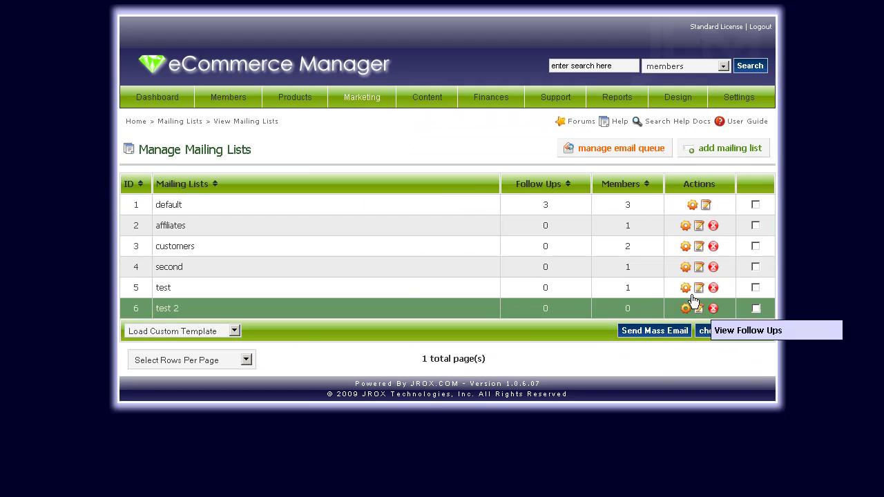
{"action": "left_click", "coordinate": [171, 206]}
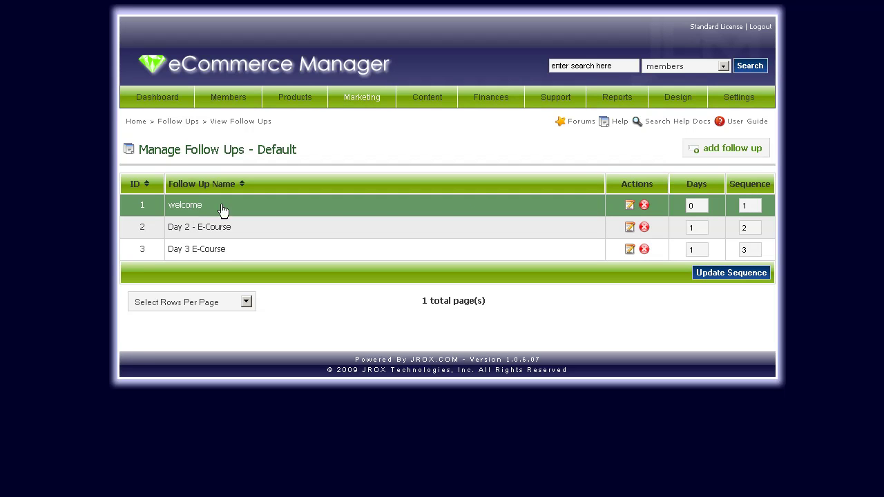
{"action": "double_click", "coordinate": [705, 228]}
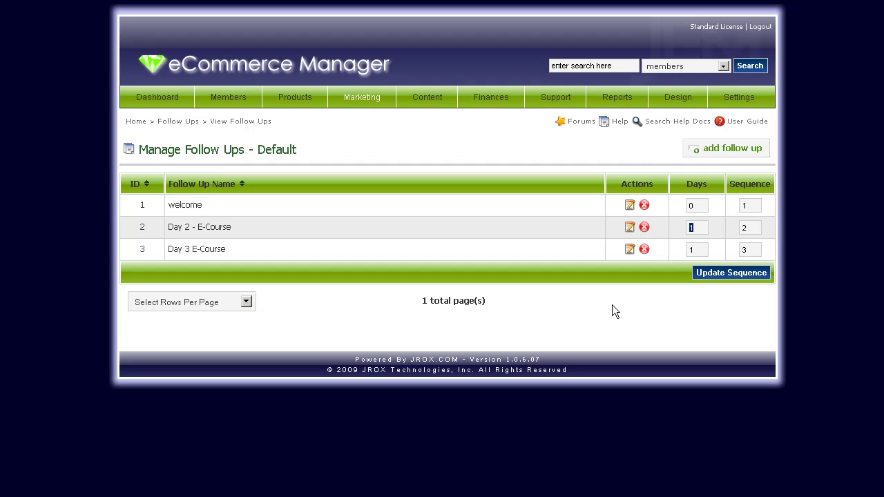
Start a new follow-up named 'day 4 follow up' with subject 'welcome to day 4'.
{"action": "left_click", "coordinate": [742, 157]}
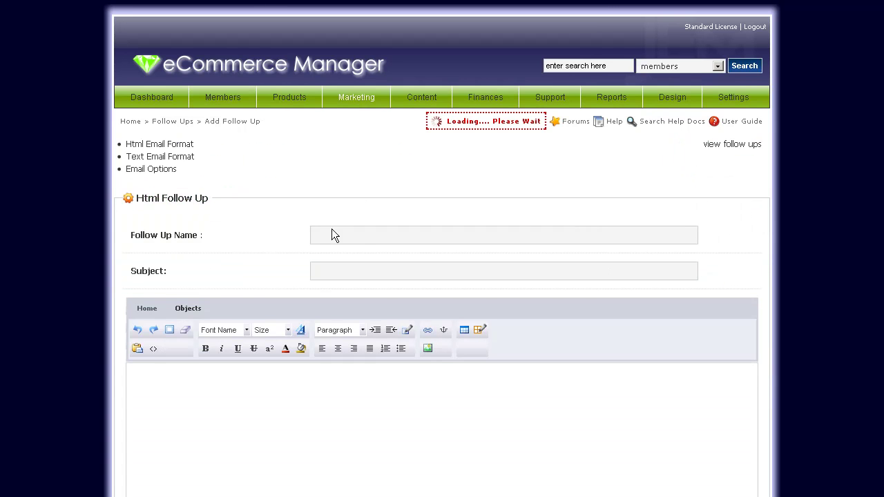
{"action": "left_click", "coordinate": [398, 213]}
{"action": "type", "text": "day 4 follow up"}
{"action": "key", "text": "Tab"}
{"action": "type", "text": "day 4 -"}
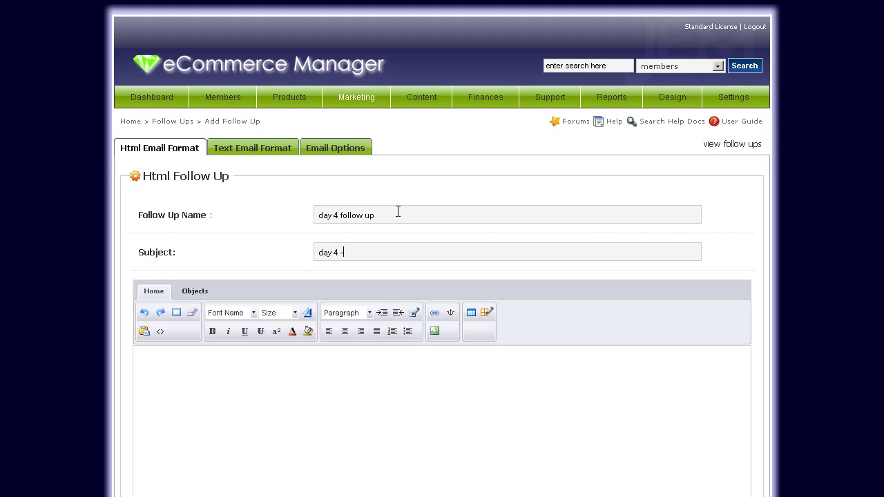
{"action": "key", "text": "ctrl+a"}
{"action": "type", "text": "wed"}
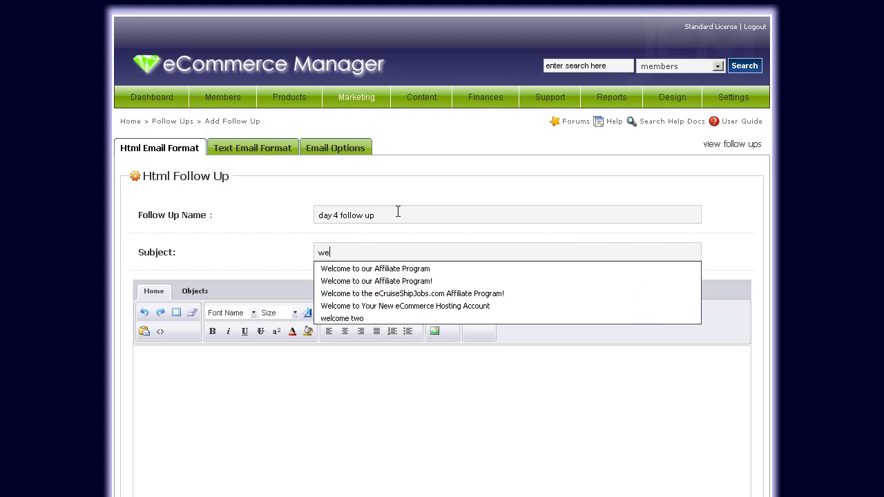
{"action": "key", "text": "BackSpace"}
{"action": "type", "text": "lcom"}
{"action": "key", "text": "BackSpace"}
{"action": "key", "text": "BackSpace"}
{"action": "type", "text": "ome to day 4"}
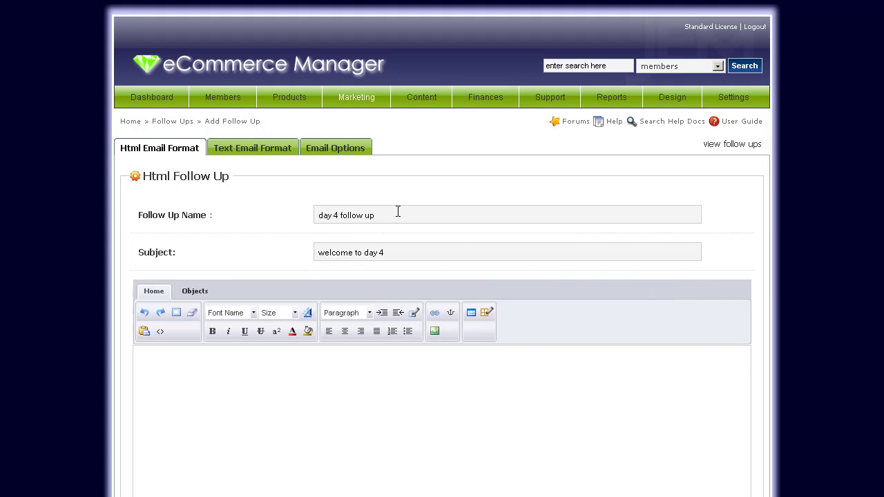
Enter the body 'welcome to your day 4 follow up email', review the Text and Email Options tabs, and save.
{"action": "key", "text": "Tab"}
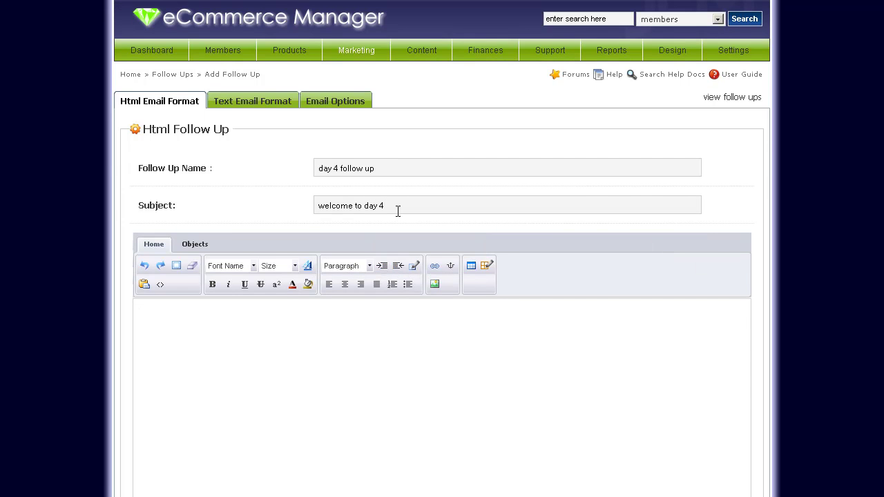
{"action": "type", "text": "welcome to yoru day"}
{"action": "key", "text": "BackSpace"}
{"action": "key", "text": "BackSpace"}
{"action": "key", "text": "BackSpace"}
{"action": "key", "text": "BackSpace"}
{"action": "key", "text": "BackSpace"}
{"action": "key", "text": "BackSpace"}
{"action": "type", "text": "ur day "}
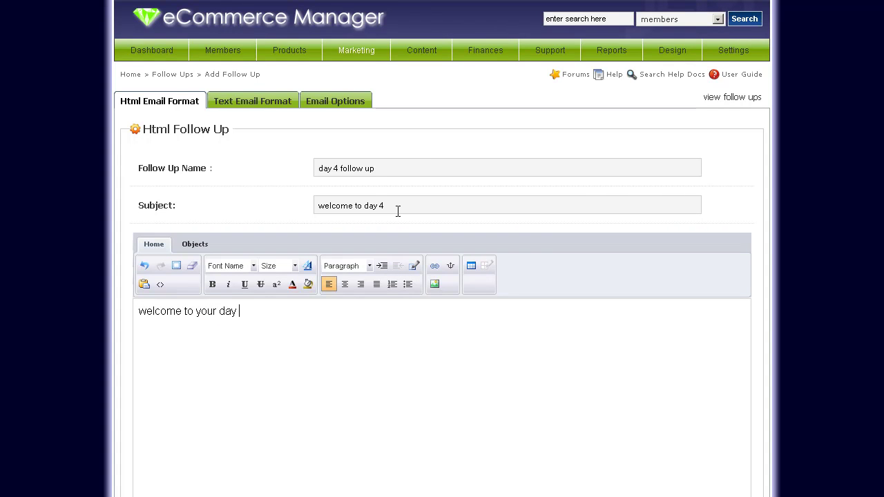
{"action": "type", "text": "4 follow up email"}
{"action": "left_click", "coordinate": [254, 103]}
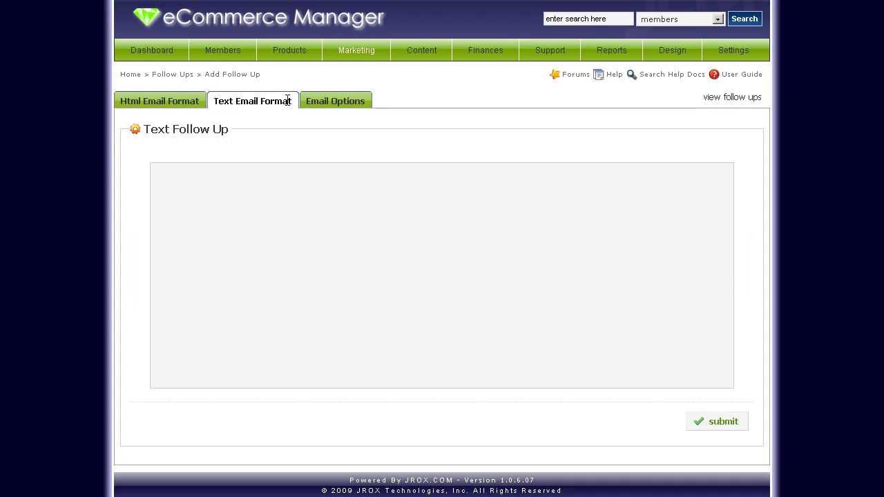
{"action": "left_click", "coordinate": [337, 103]}
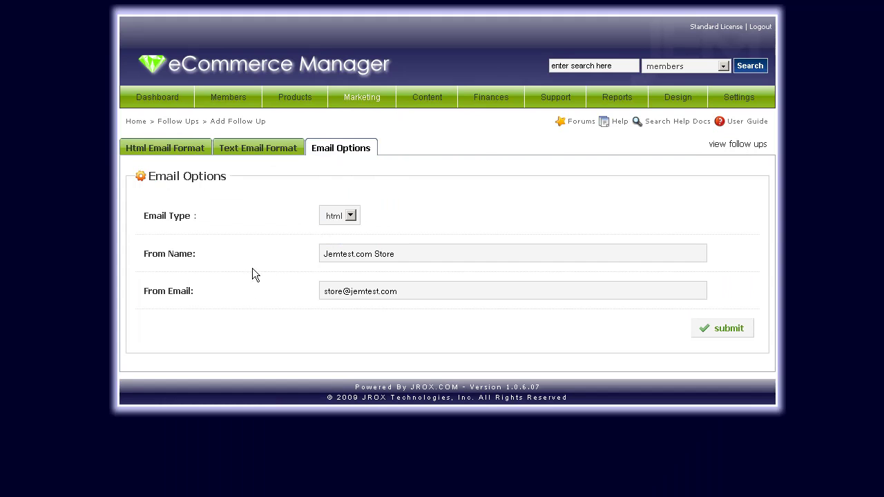
{"action": "left_click", "coordinate": [713, 336]}
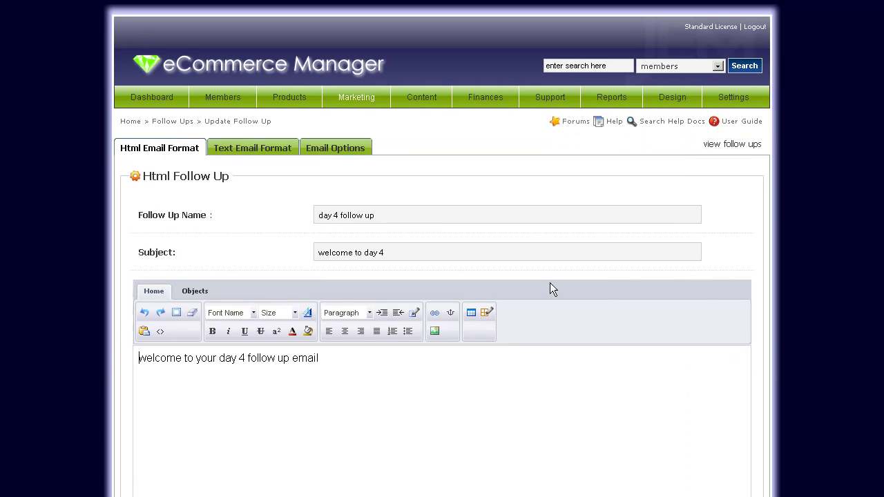
{"action": "left_click", "coordinate": [736, 149]}
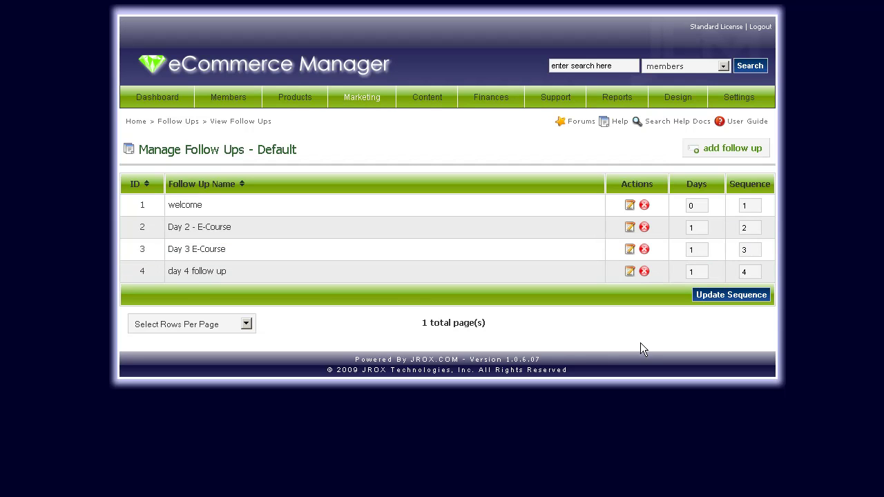
Go from the four-email follow-ups page to Marketing > Mailing Lists.
{"action": "mouse_move", "coordinate": [437, 97]}
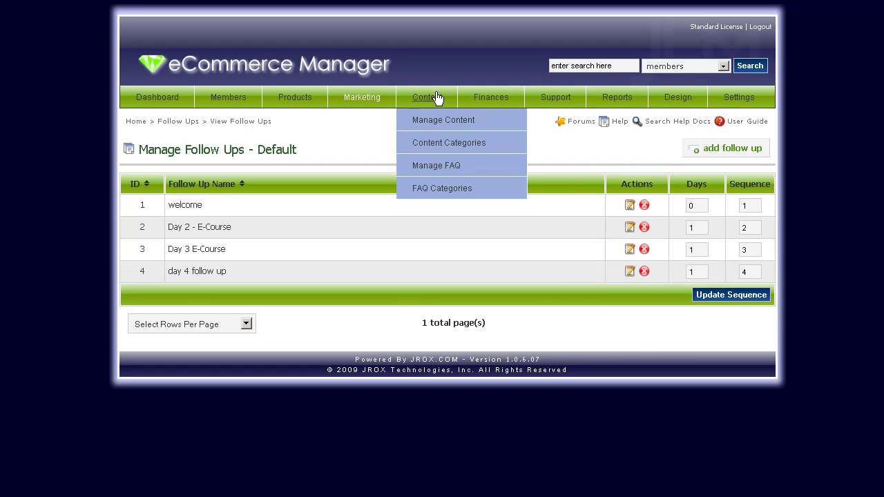
{"action": "mouse_move", "coordinate": [359, 98]}
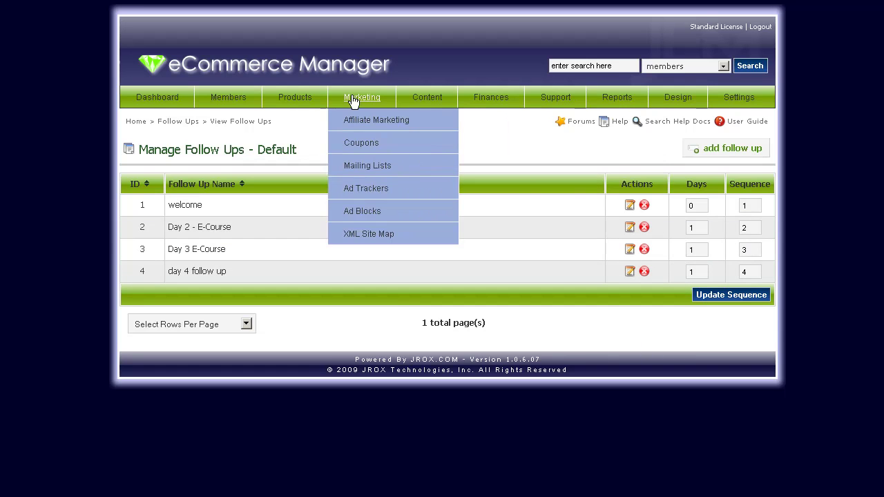
{"action": "left_click", "coordinate": [364, 166]}
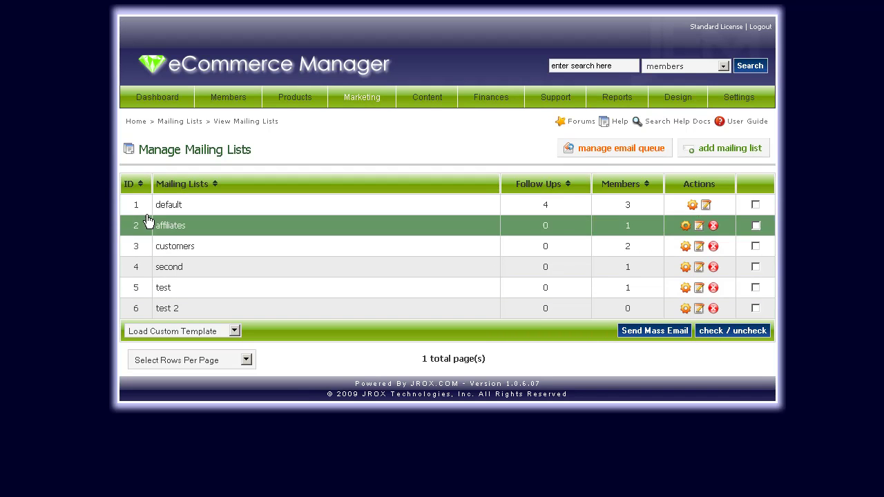
{"action": "left_click", "coordinate": [755, 204]}
{"action": "left_click", "coordinate": [715, 331]}
{"action": "left_click", "coordinate": [756, 206]}
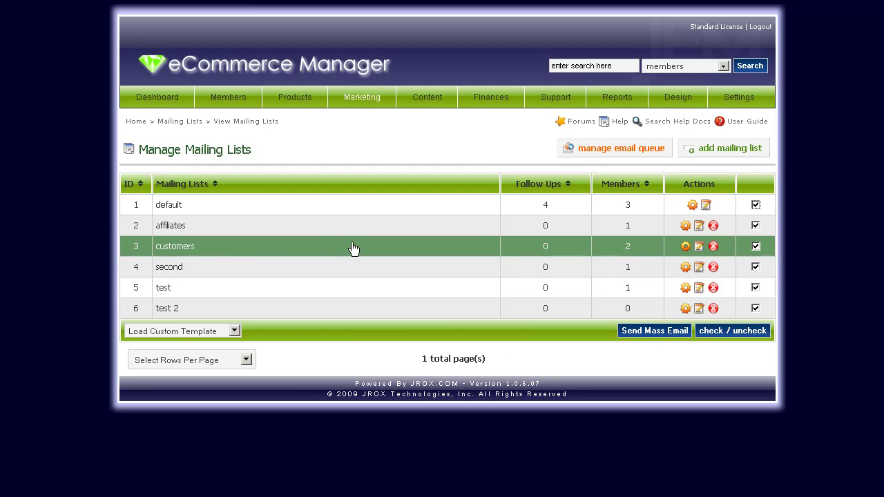
{"action": "left_click", "coordinate": [731, 332]}
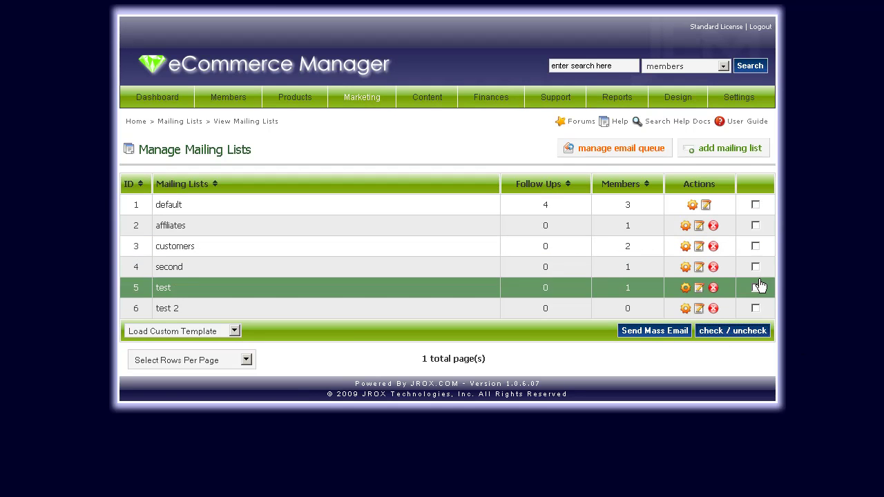
{"action": "left_click", "coordinate": [755, 226]}
{"action": "left_click", "coordinate": [756, 246]}
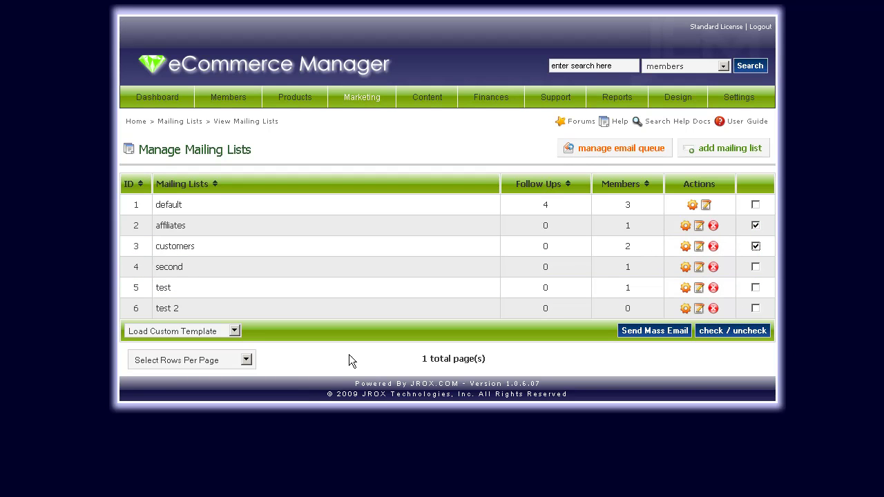
{"action": "left_click", "coordinate": [655, 331]}
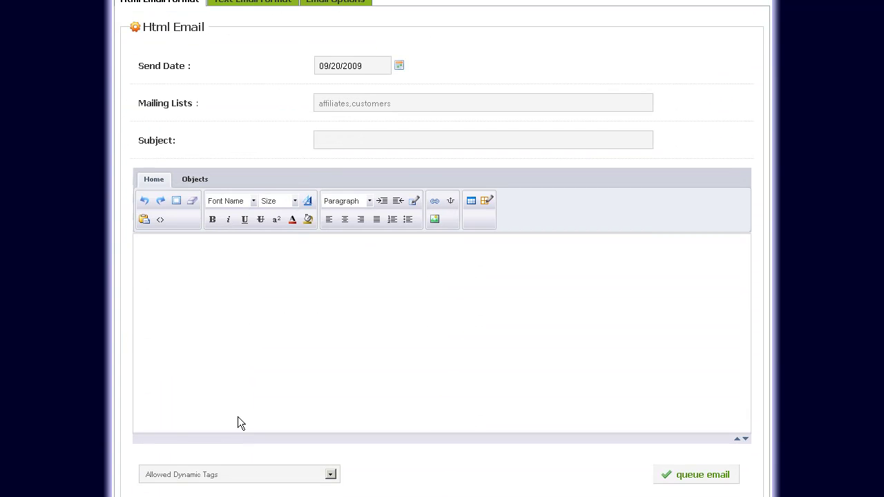
{"action": "scroll", "coordinate": [246, 341], "scroll_direction": "up", "scroll_amount": 3}
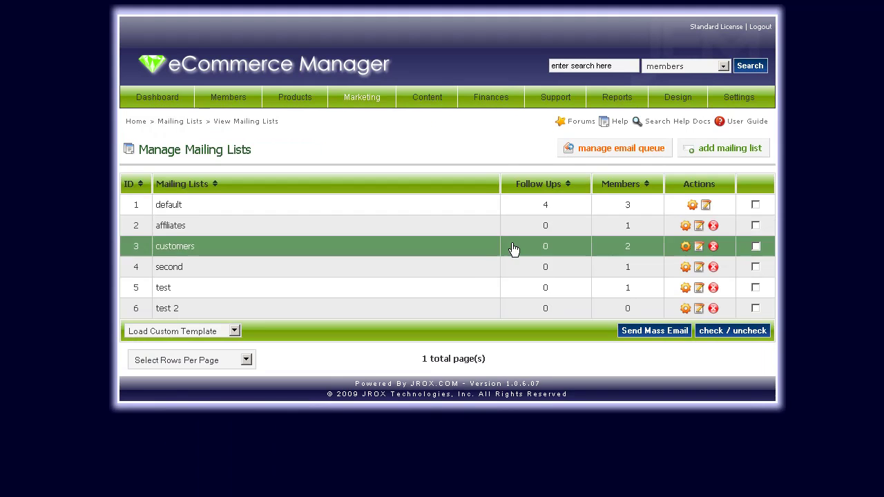
{"action": "left_click", "coordinate": [233, 334]}
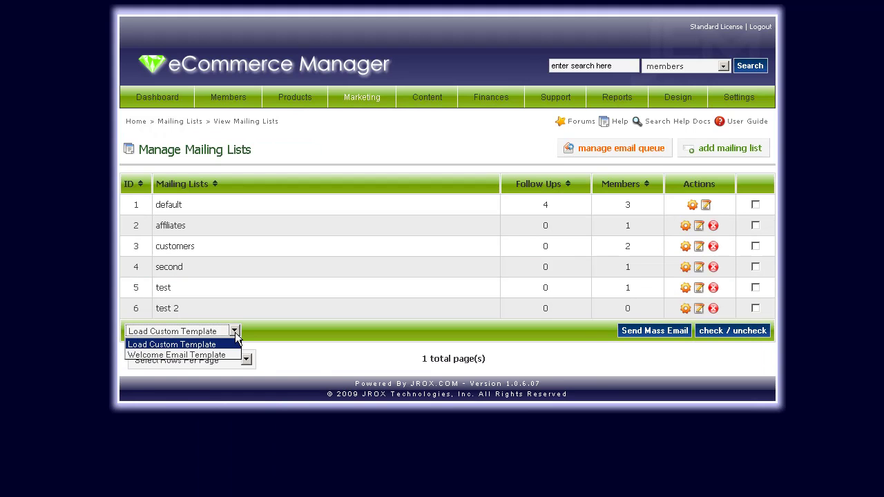
{"action": "left_click", "coordinate": [322, 373]}
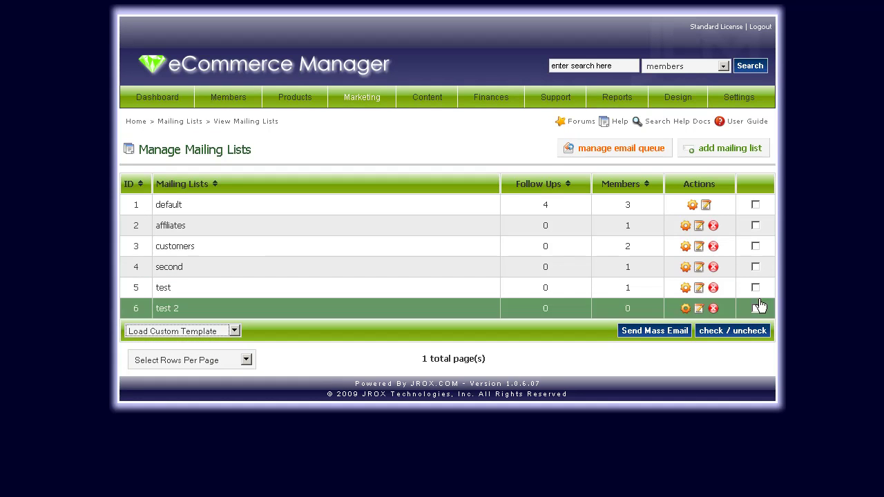
{"action": "mouse_move", "coordinate": [737, 103]}
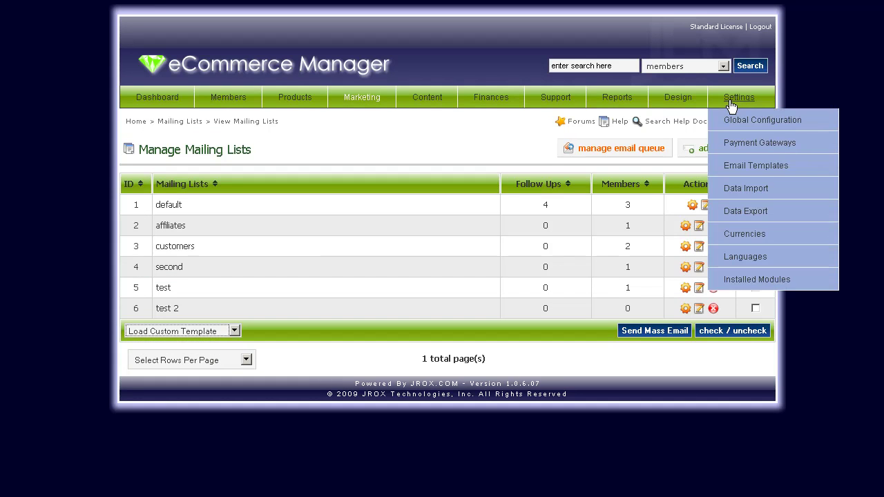
Open Settings > Email Templates and scroll through the admin and member templates.
{"action": "left_click", "coordinate": [758, 168]}
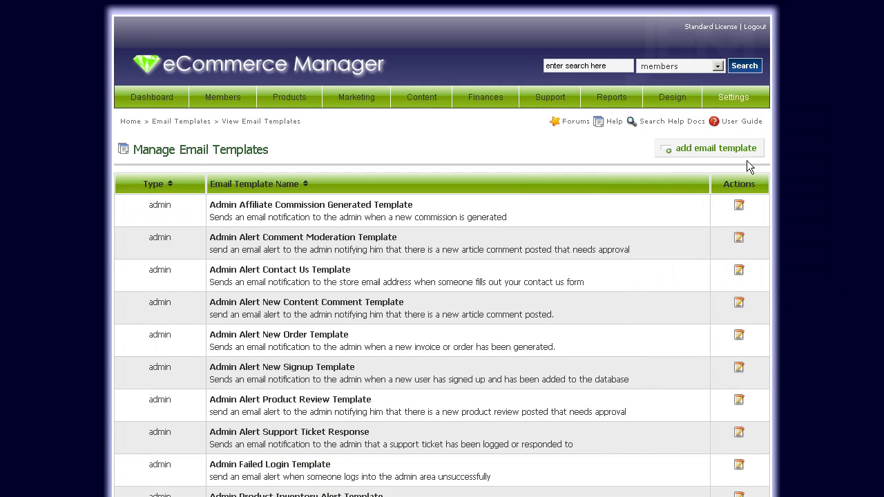
{"action": "scroll", "coordinate": [525, 331], "scroll_direction": "down", "scroll_amount": 5}
{"action": "scroll", "coordinate": [525, 343], "scroll_direction": "up", "scroll_amount": 5}
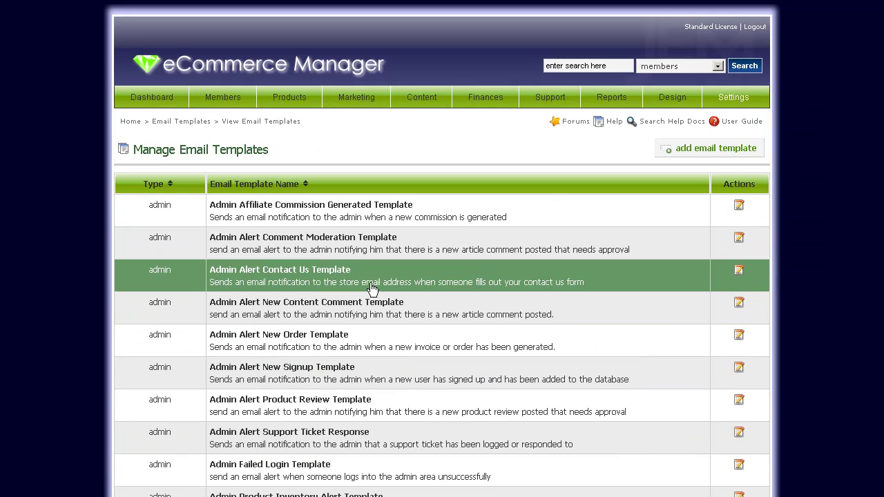
{"action": "scroll", "coordinate": [372, 289], "scroll_direction": "down", "scroll_amount": 15}
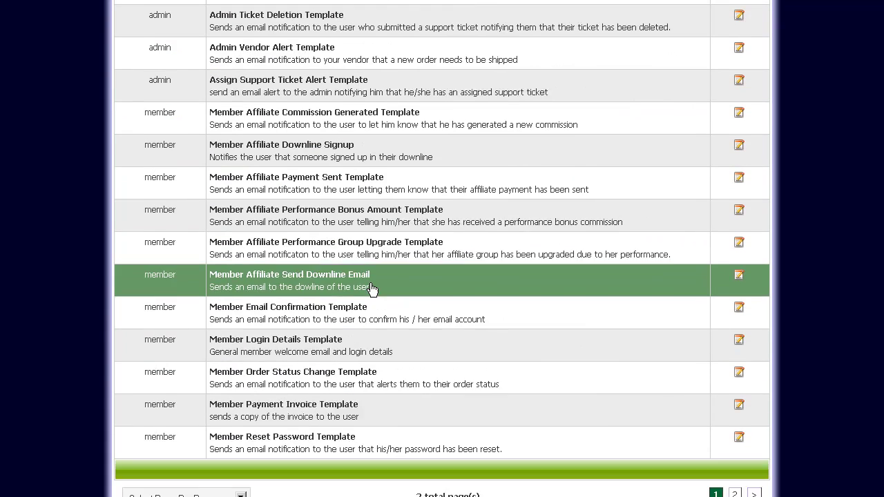
{"action": "scroll", "coordinate": [461, 352], "scroll_direction": "up", "scroll_amount": 15}
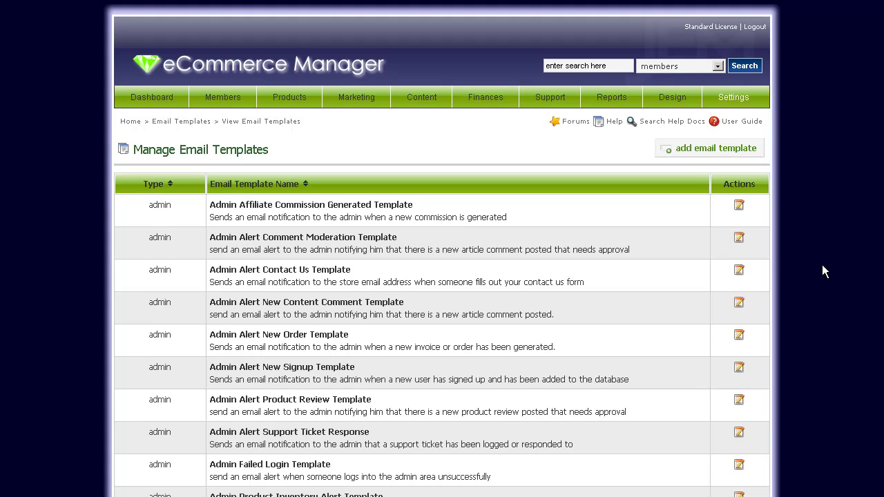
{"action": "scroll", "coordinate": [790, 257], "scroll_direction": "down", "scroll_amount": 5}
{"action": "scroll", "coordinate": [791, 257], "scroll_direction": "up", "scroll_amount": 5}
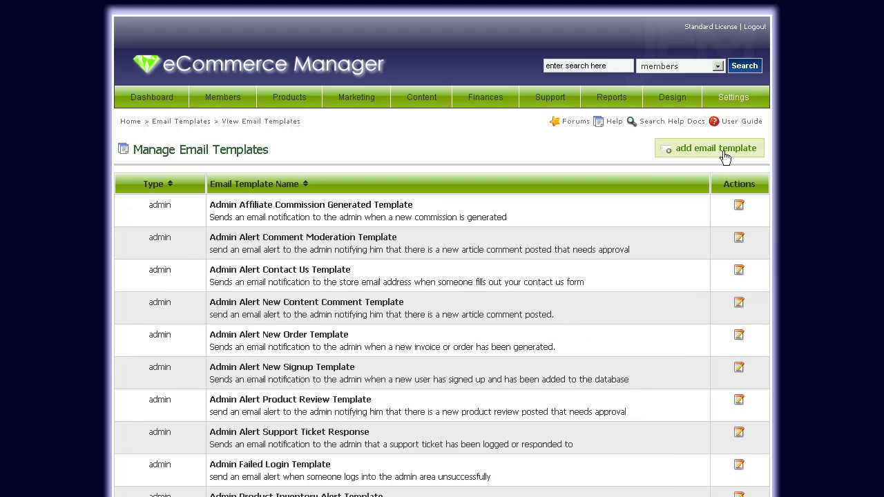
Start a mass email using the Welcome Email Template to all six mailing lists.
{"action": "mouse_move", "coordinate": [366, 102]}
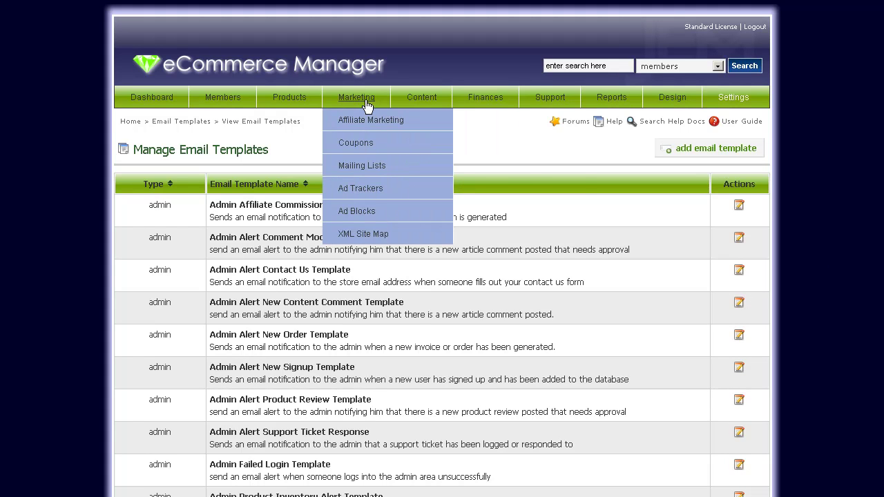
{"action": "left_click", "coordinate": [363, 172]}
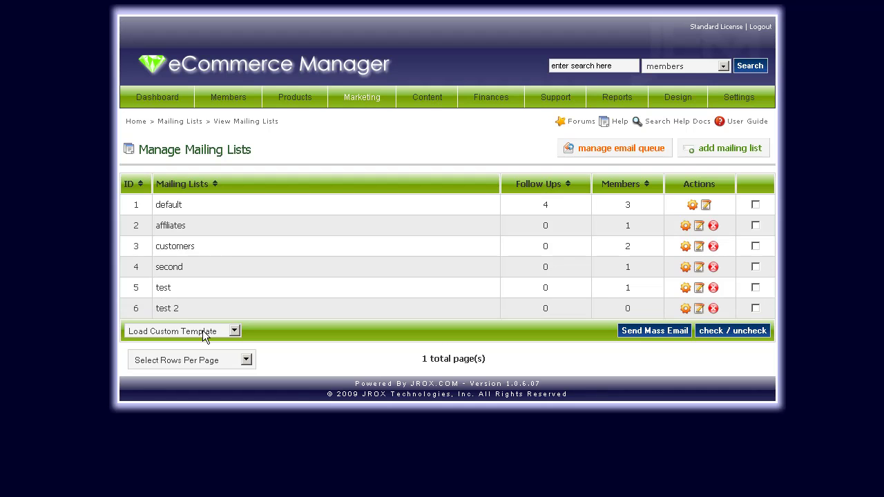
{"action": "left_click", "coordinate": [191, 332]}
{"action": "left_click", "coordinate": [198, 354]}
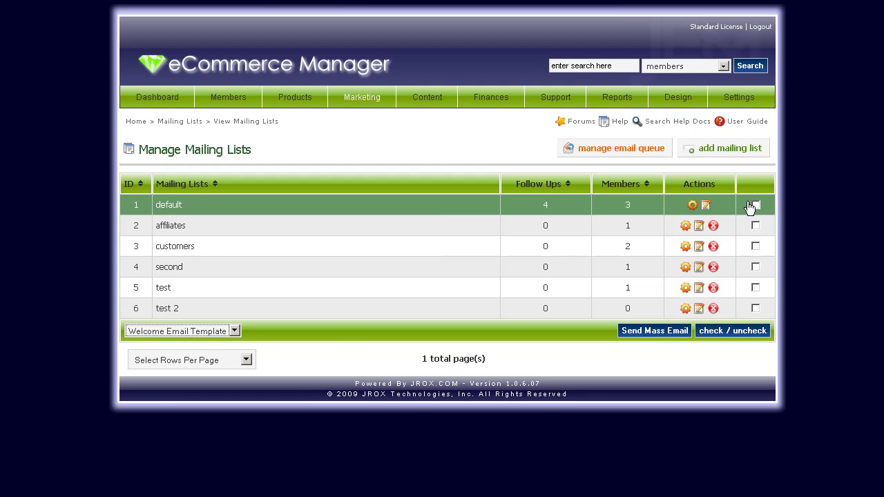
{"action": "left_click", "coordinate": [731, 331]}
{"action": "left_click", "coordinate": [656, 332]}
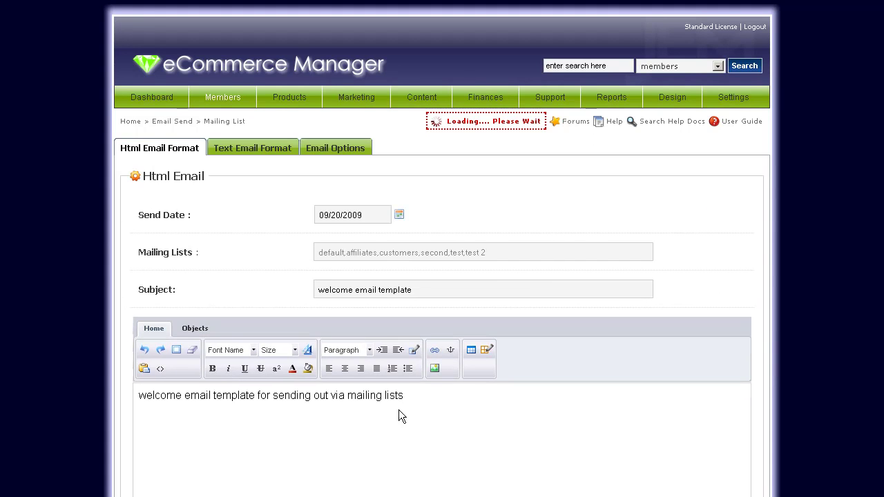
Review the mass email's subject and body text without sending it.
{"action": "left_click", "coordinate": [432, 291]}
{"action": "key", "text": "ctrl+a"}
{"action": "left_click", "coordinate": [429, 394]}
{"action": "key", "text": "ctrl+a"}
{"action": "scroll", "coordinate": [420, 422], "scroll_direction": "down", "scroll_amount": 3}
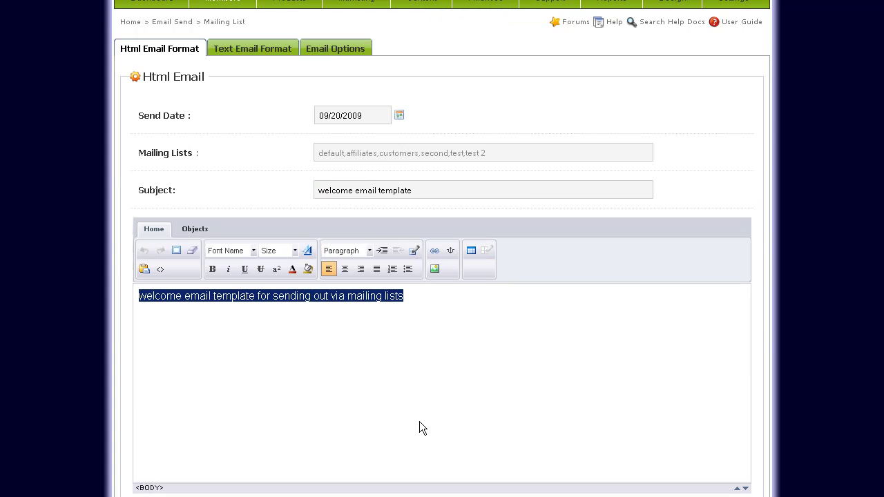
{"action": "left_click", "coordinate": [427, 319]}
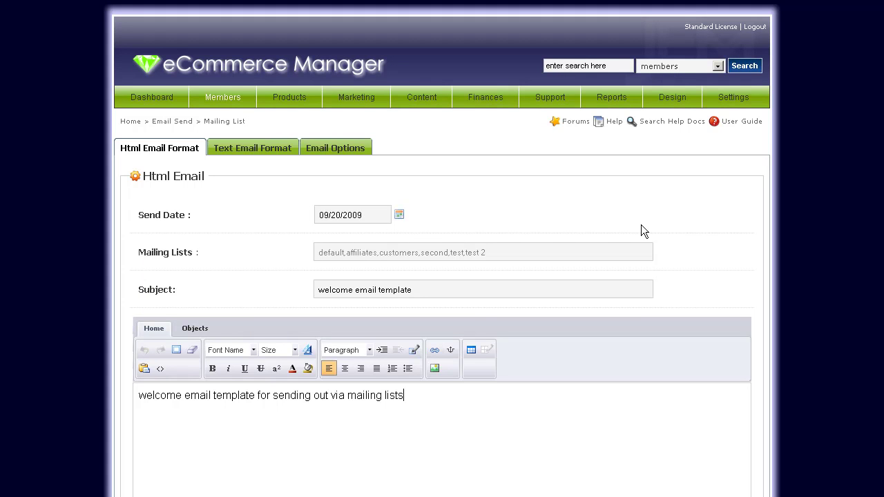
{"action": "mouse_move", "coordinate": [356, 98]}
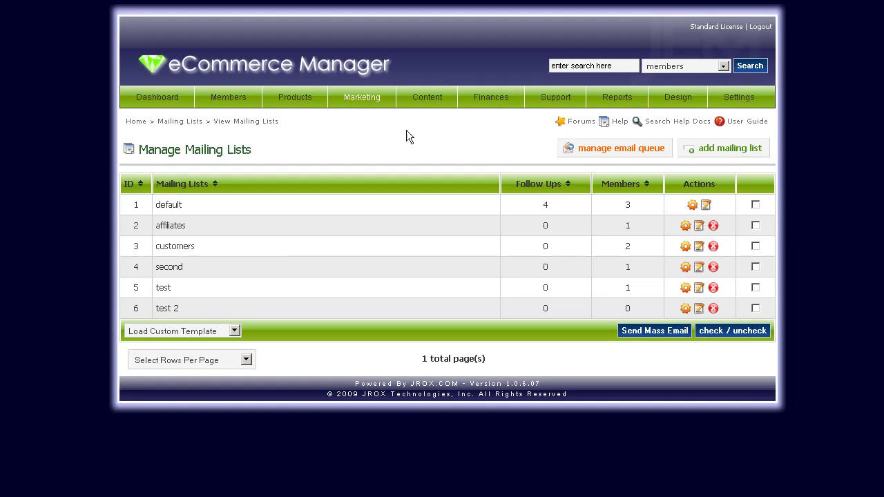
{"action": "mouse_move", "coordinate": [297, 109]}
Open the Polo Shirt product, set its Groups mailing list to 'second', and save.
{"action": "left_click", "coordinate": [301, 127]}
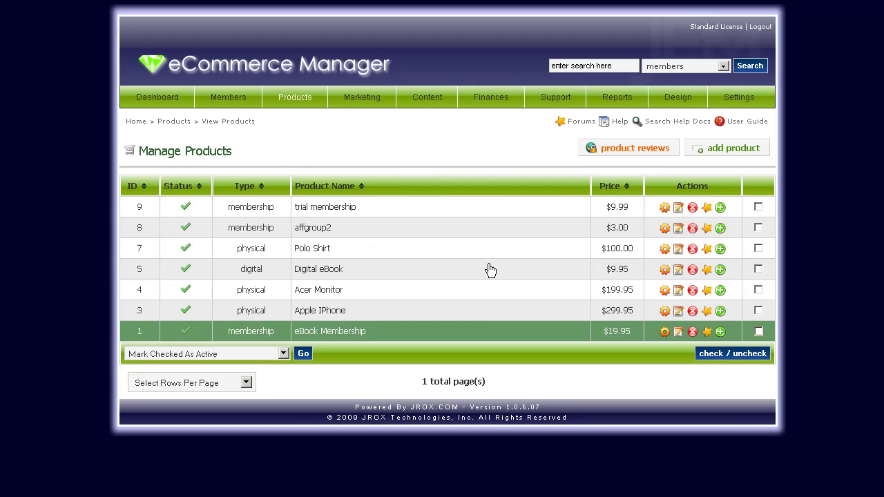
{"action": "left_click", "coordinate": [312, 250]}
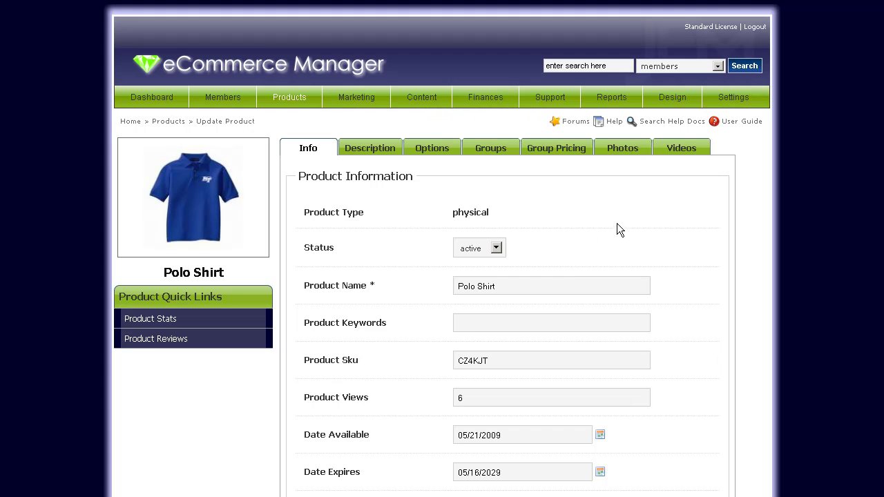
{"action": "left_click", "coordinate": [493, 149]}
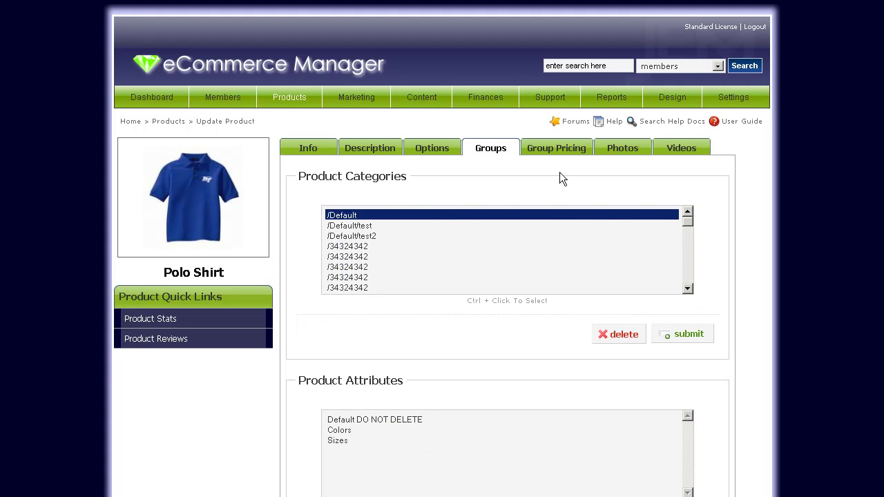
{"action": "scroll", "coordinate": [748, 325], "scroll_direction": "down", "scroll_amount": 5}
{"action": "left_click", "coordinate": [488, 289]}
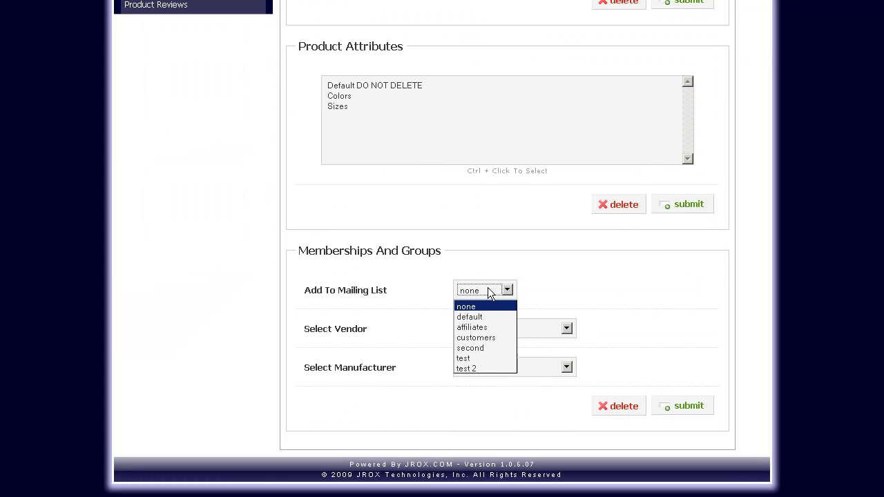
{"action": "left_click", "coordinate": [480, 367]}
{"action": "left_click", "coordinate": [504, 291]}
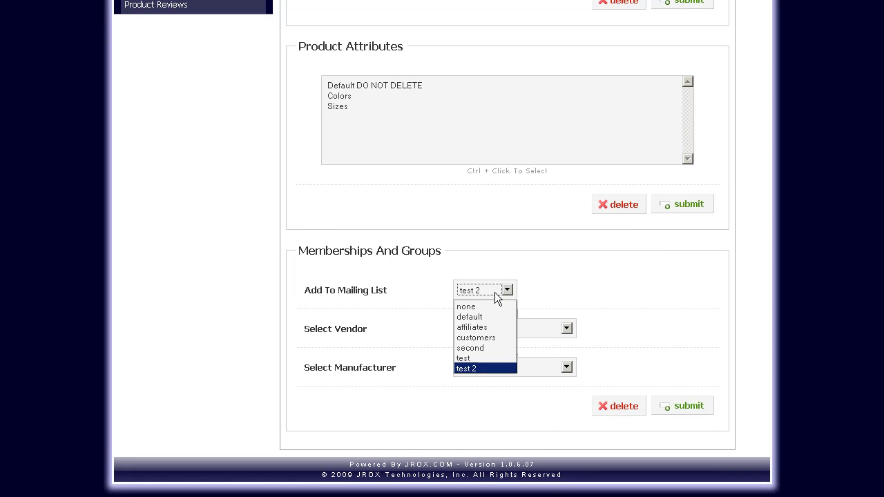
{"action": "left_click", "coordinate": [486, 349]}
{"action": "left_click", "coordinate": [683, 405]}
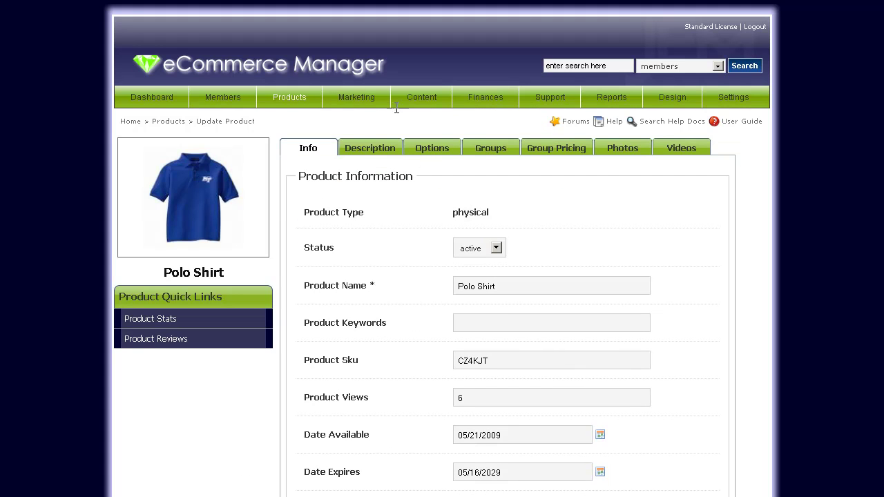
Return to Marketing > Mailing Lists, where the 'second' list now shows 1 member.
{"action": "mouse_move", "coordinate": [358, 97]}
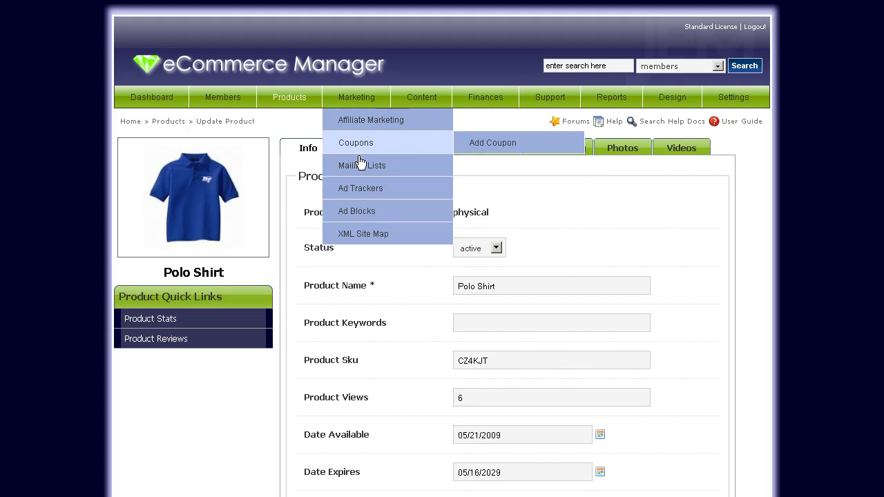
{"action": "mouse_move", "coordinate": [345, 165]}
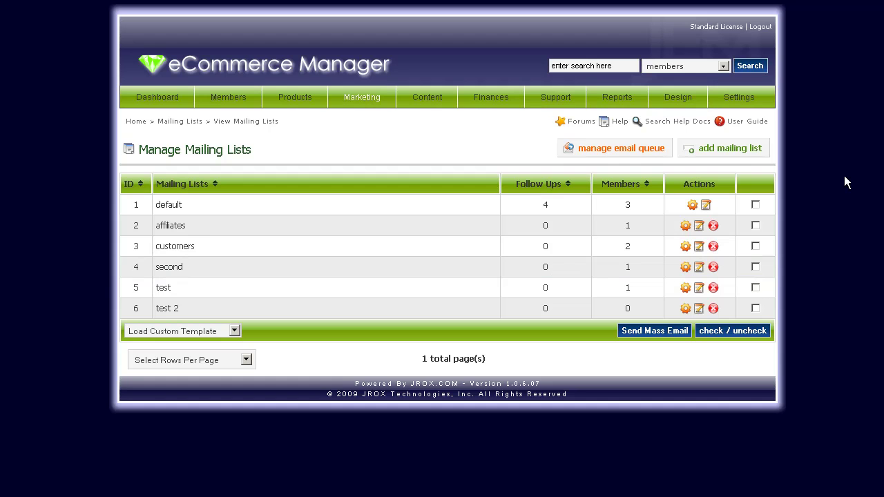
{"action": "mouse_move", "coordinate": [739, 99]}
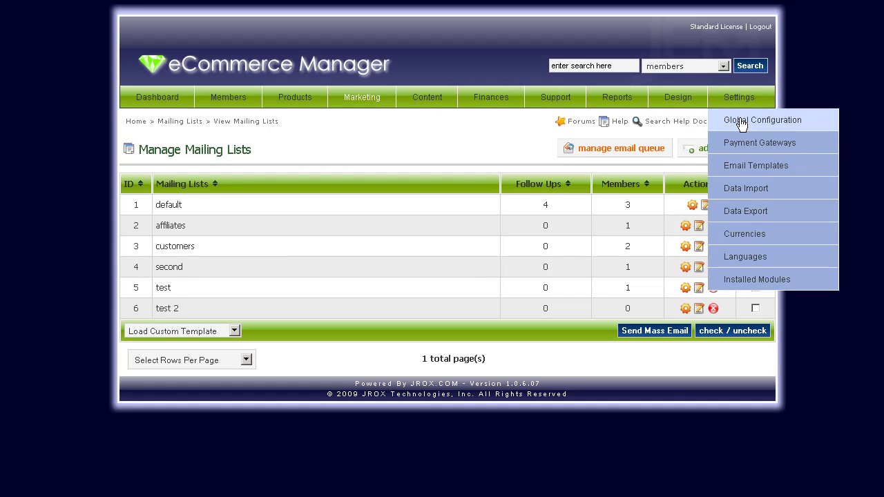
{"action": "left_click", "coordinate": [836, 120]}
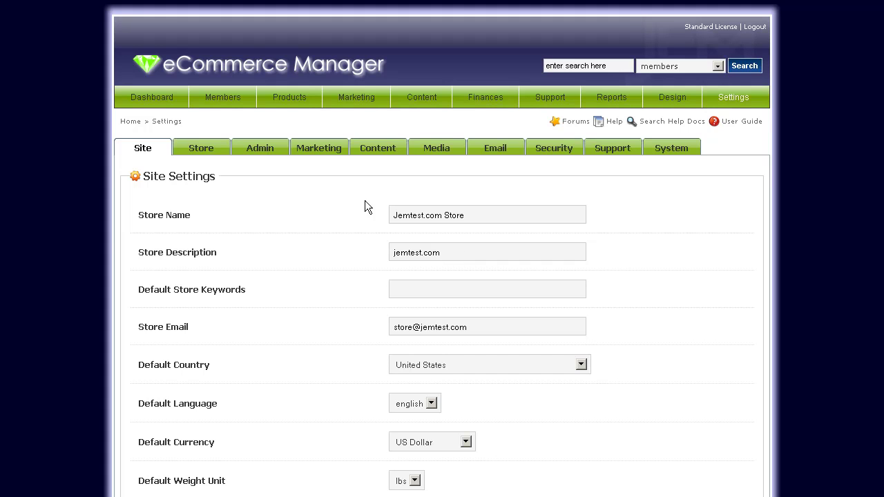
{"action": "left_click", "coordinate": [208, 155]}
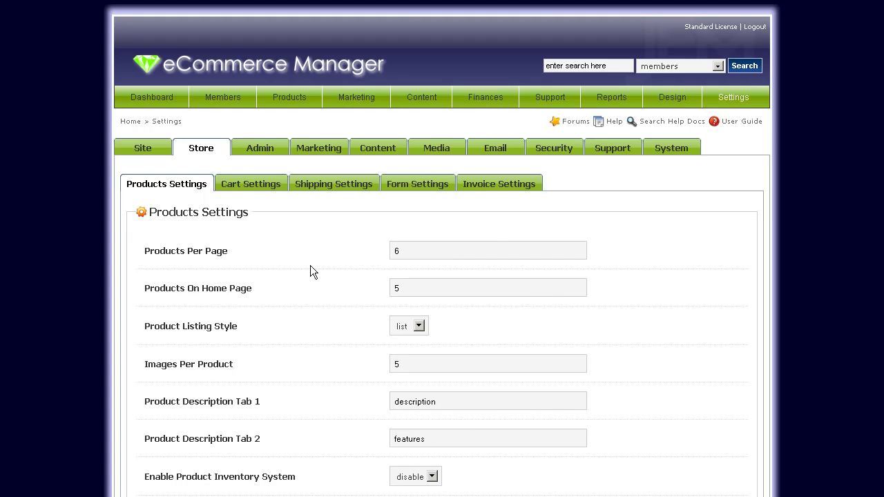
{"action": "left_click", "coordinate": [262, 184]}
{"action": "scroll", "coordinate": [442, 362], "scroll_direction": "down", "scroll_amount": 3}
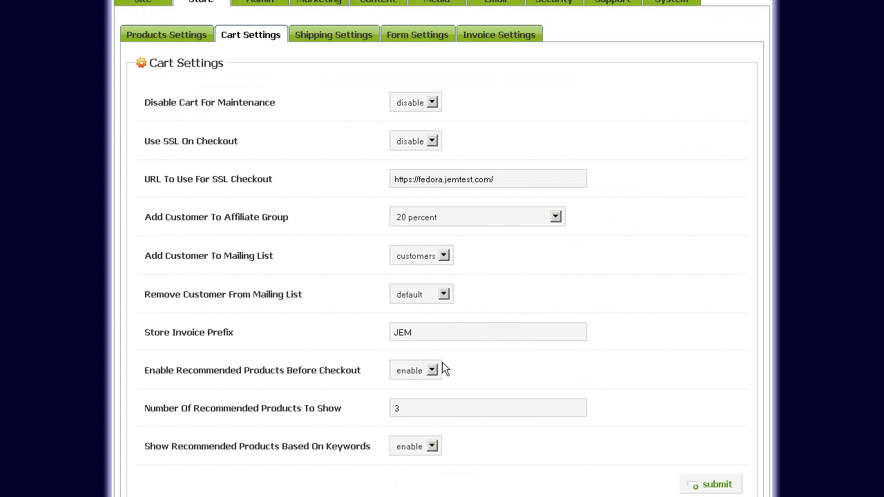
{"action": "mouse_move", "coordinate": [223, 261]}
{"action": "left_click", "coordinate": [406, 258]}
{"action": "left_click", "coordinate": [418, 257]}
{"action": "left_click", "coordinate": [353, 248]}
{"action": "left_click", "coordinate": [413, 253]}
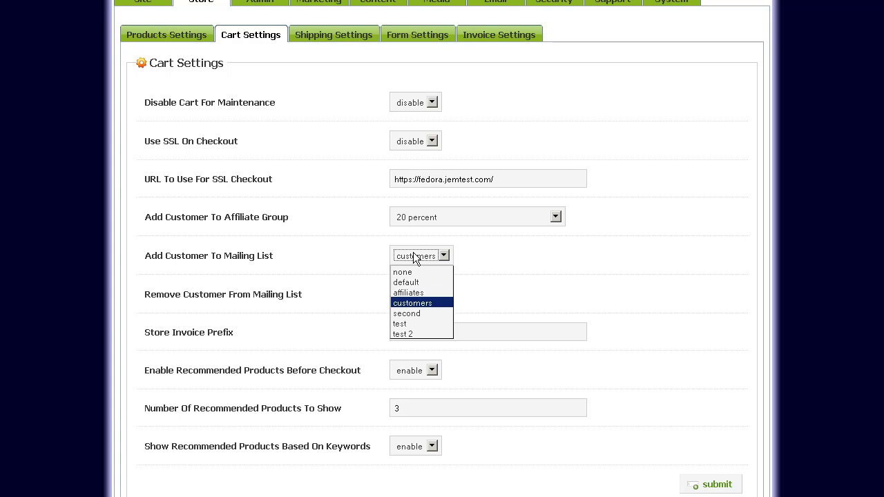
{"action": "left_click", "coordinate": [413, 300]}
{"action": "left_click", "coordinate": [347, 263]}
{"action": "mouse_move", "coordinate": [238, 300]}
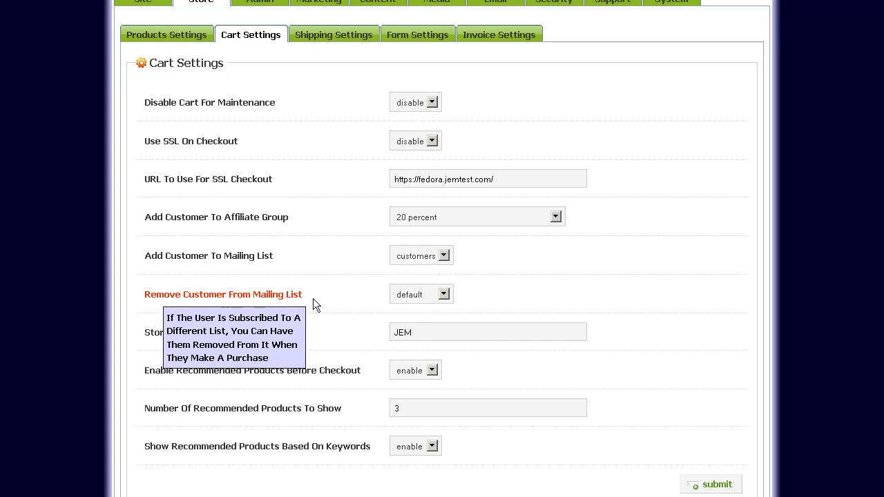
{"action": "left_click", "coordinate": [415, 295]}
{"action": "left_click", "coordinate": [414, 295]}
{"action": "double_click", "coordinate": [352, 287]}
{"action": "left_click", "coordinate": [525, 299]}
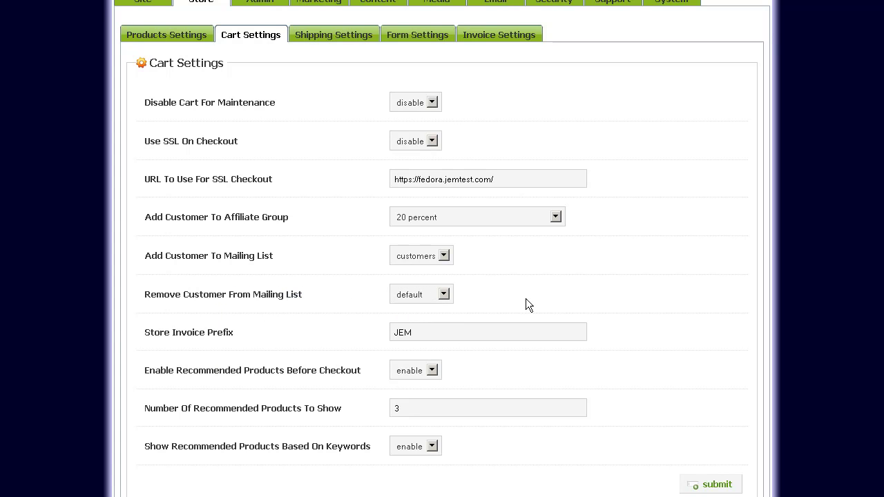
{"action": "left_click", "coordinate": [444, 295]}
{"action": "left_click", "coordinate": [484, 299]}
{"action": "left_click", "coordinate": [524, 274]}
{"action": "scroll", "coordinate": [643, 315], "scroll_direction": "up", "scroll_amount": 3}
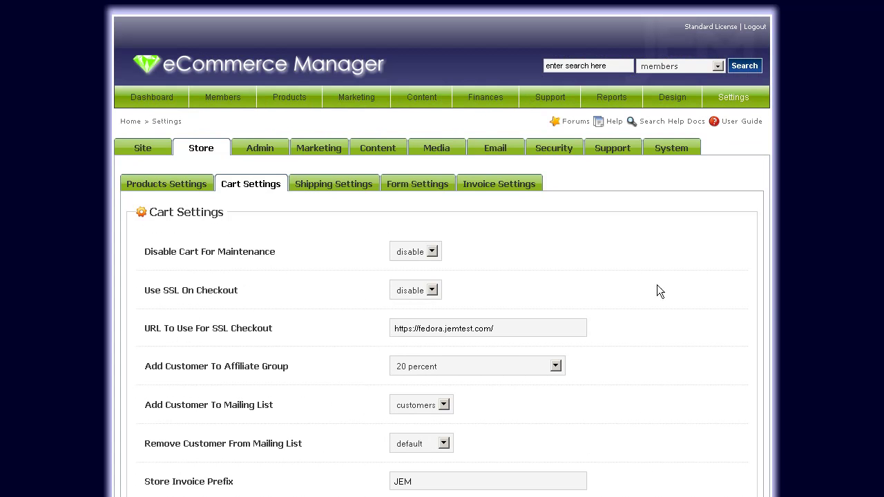
{"action": "mouse_move", "coordinate": [351, 106]}
{"action": "left_click", "coordinate": [354, 171]}
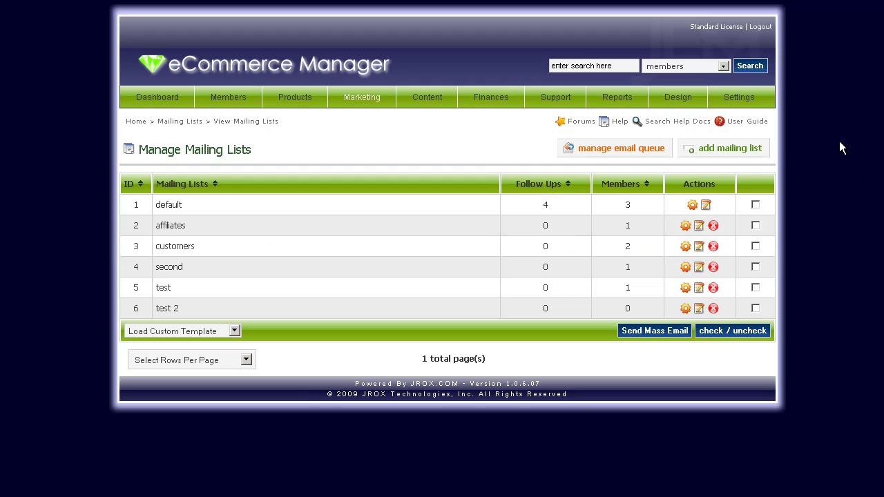
Bring up the System Cron Job Settings showing the queued-email and daily management cron commands.
{"action": "mouse_move", "coordinate": [737, 104]}
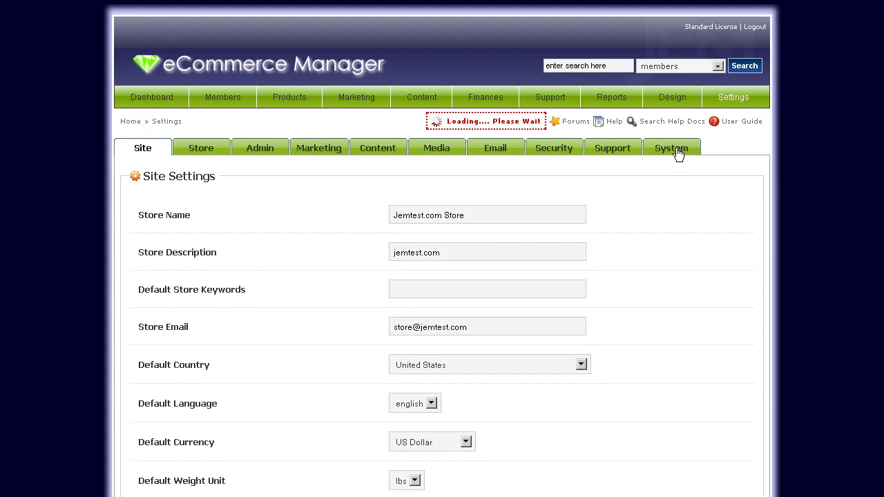
{"action": "left_click", "coordinate": [677, 152]}
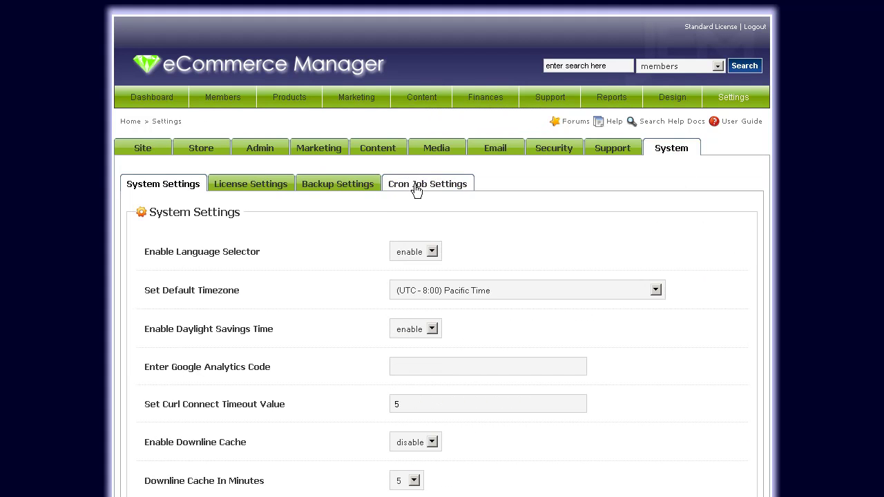
{"action": "left_click", "coordinate": [416, 186]}
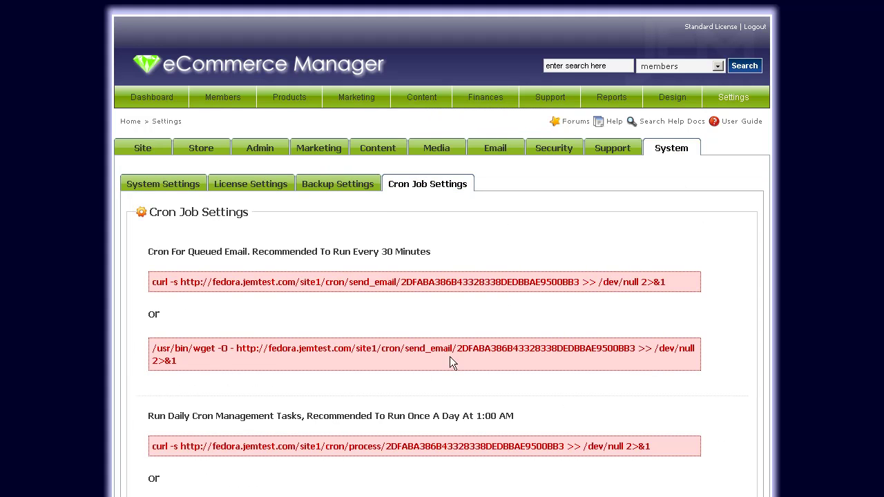